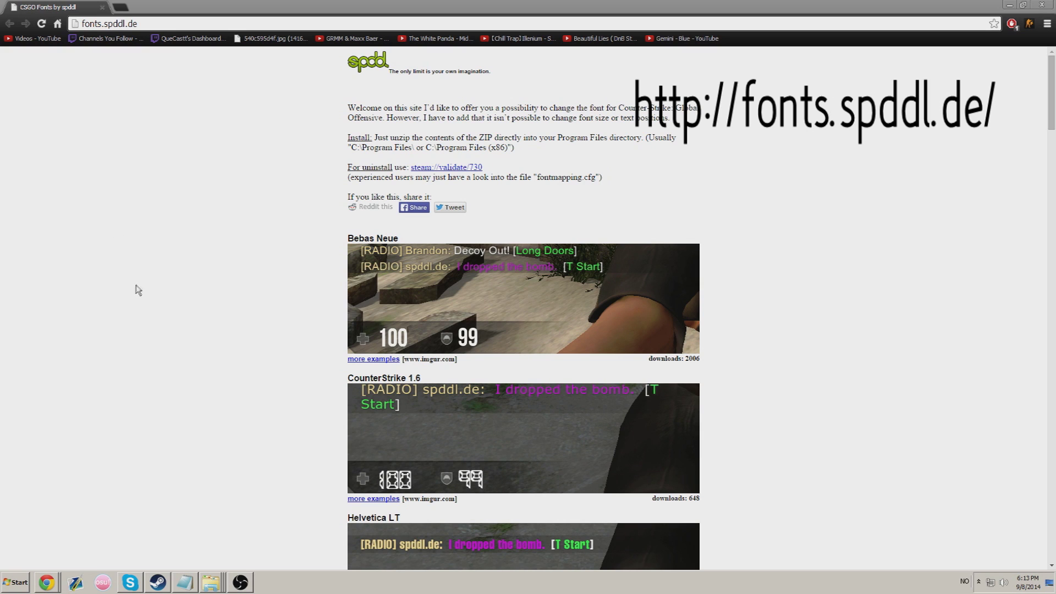
left_click(151, 277)
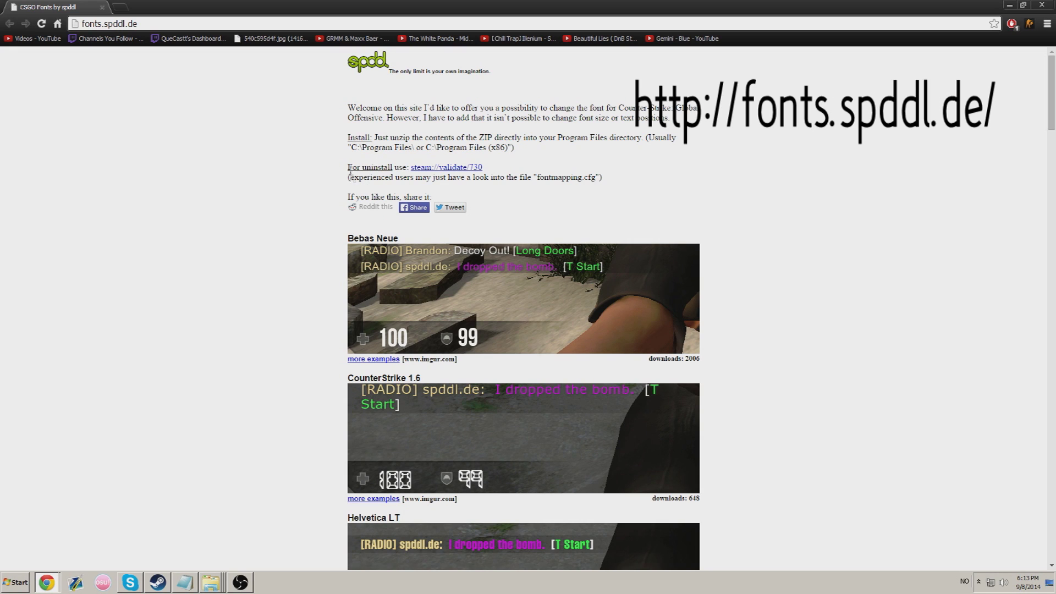
left_click_drag(350, 165, 511, 172)
left_click(509, 172)
scroll(525, 228, "down", 1)
Step: Scroll the font previews to the Samo Sans Pro entry between Caviar Dreams and Oswald
scroll(528, 231, "down", 1)
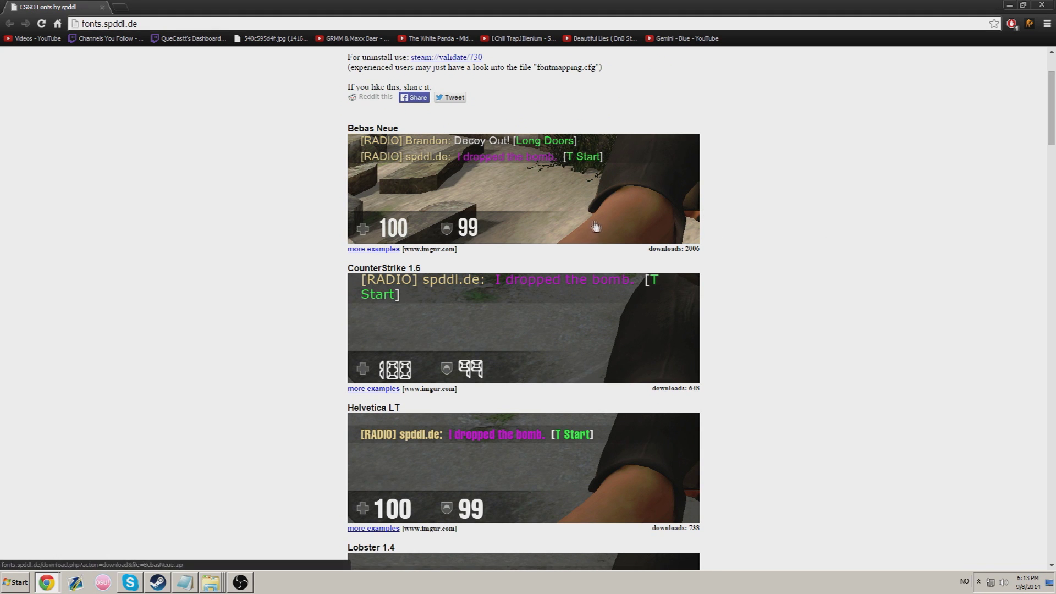
scroll(484, 281, "down", 2)
scroll(501, 280, "down", 7)
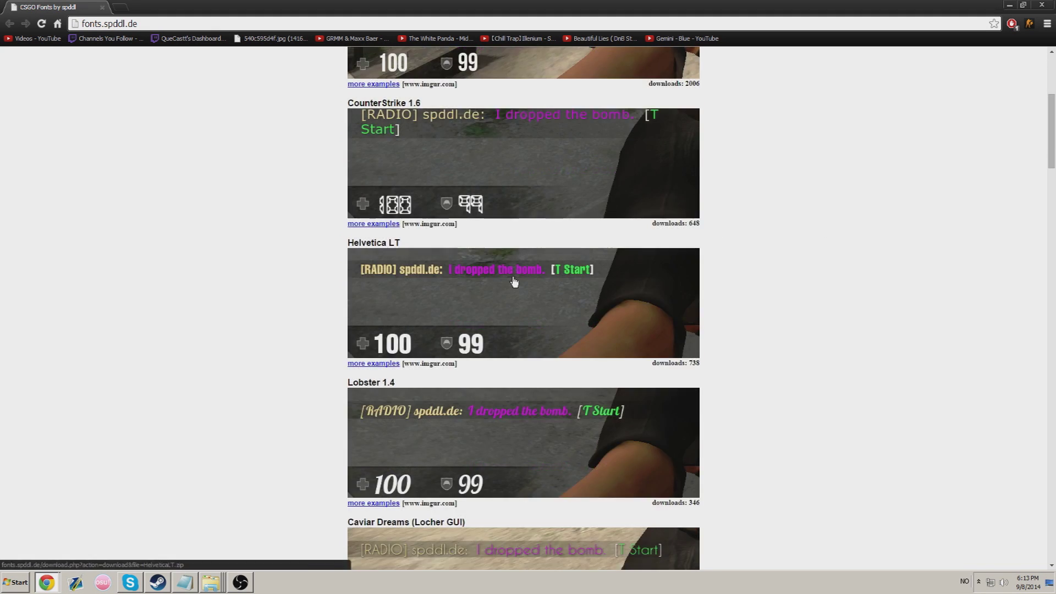
scroll(514, 281, "down", 10)
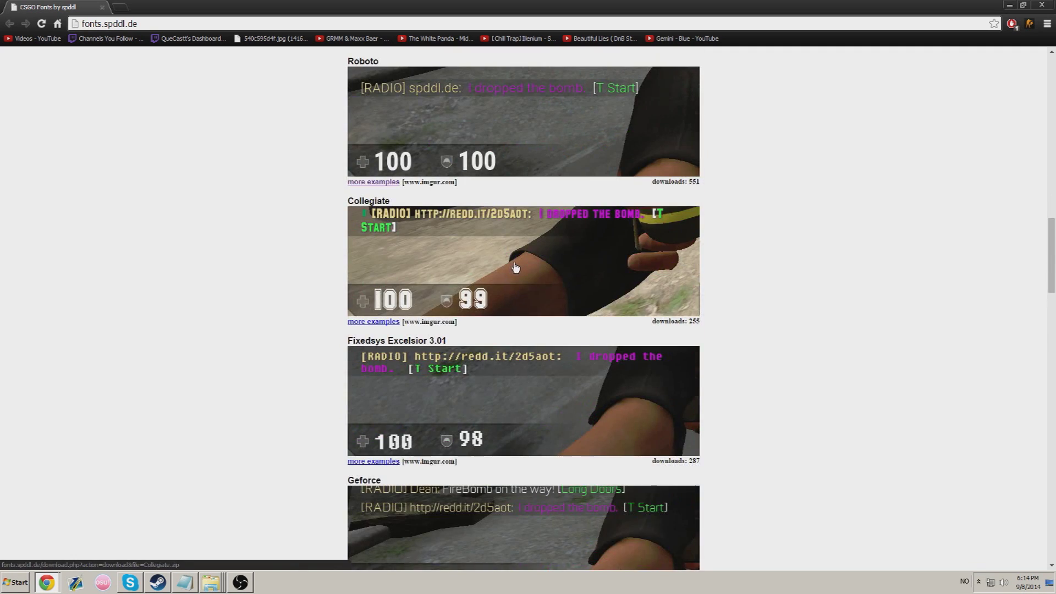
scroll(515, 268, "down", 11)
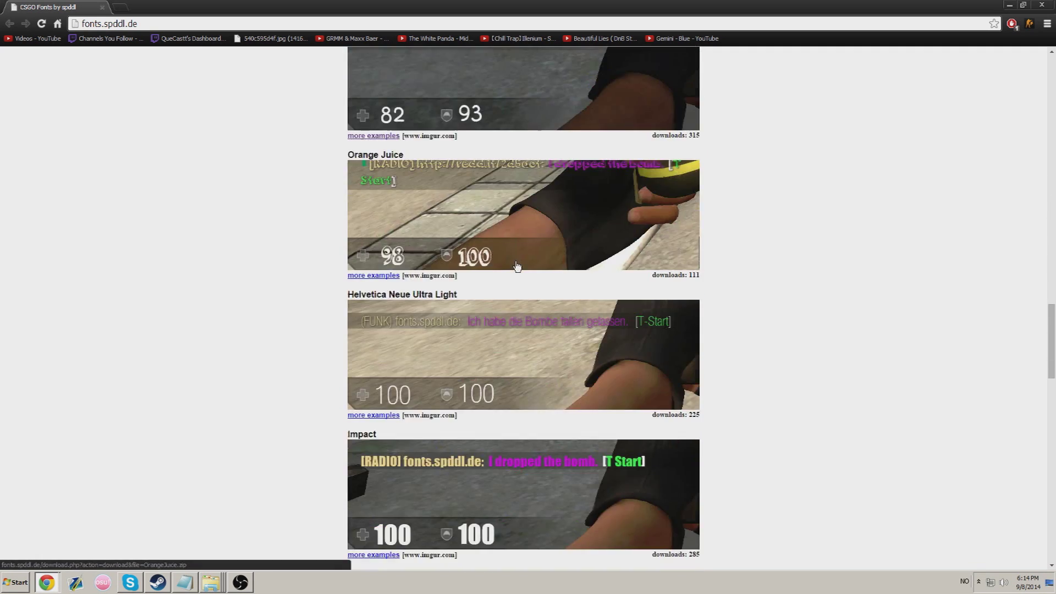
scroll(517, 267, "down", 11)
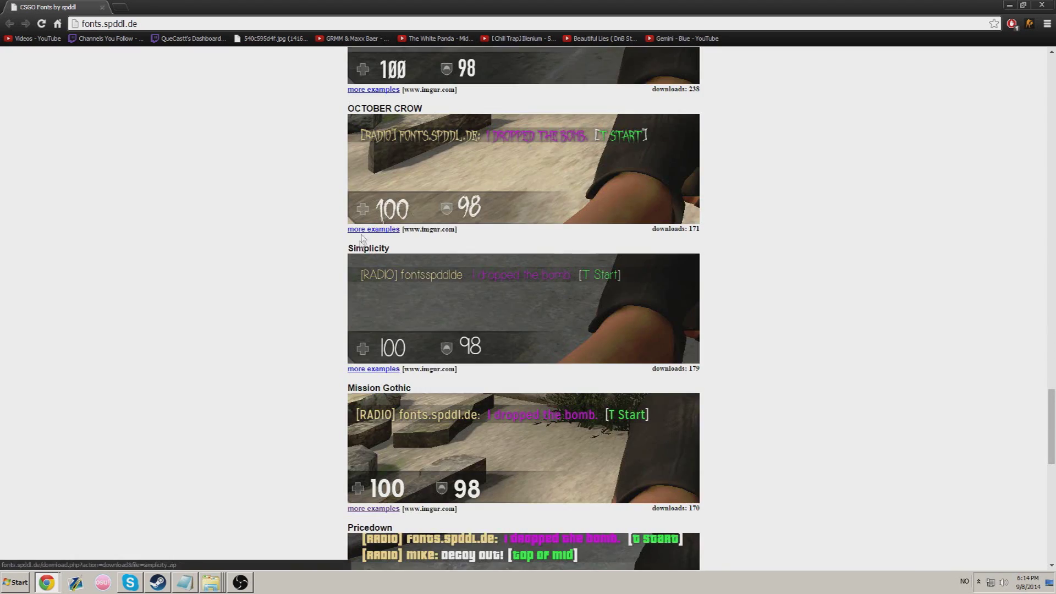
scroll(473, 239, "down", 11)
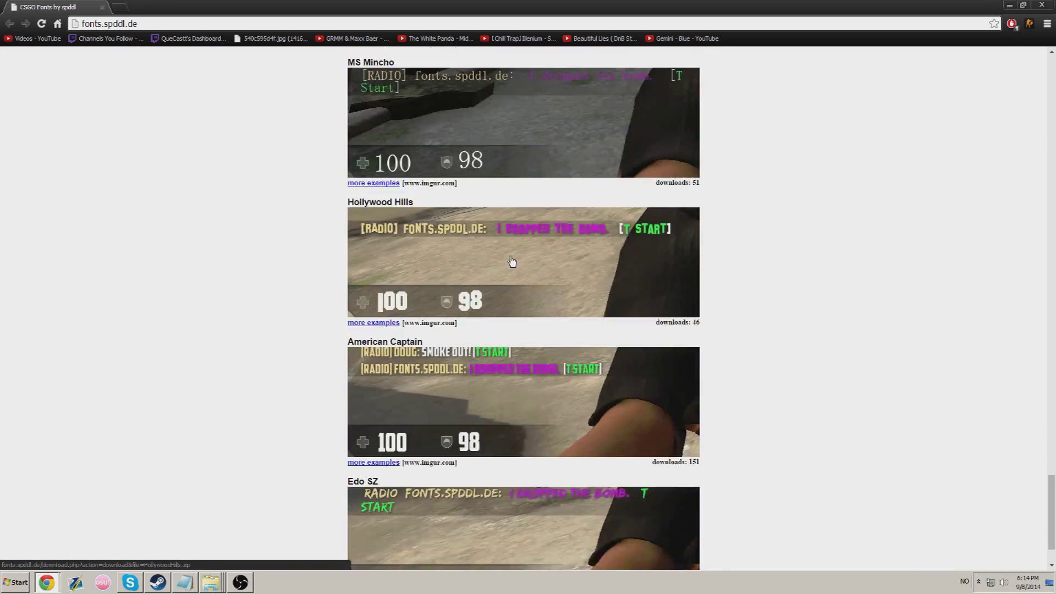
scroll(512, 262, "down", 1)
scroll(510, 269, "up", 13)
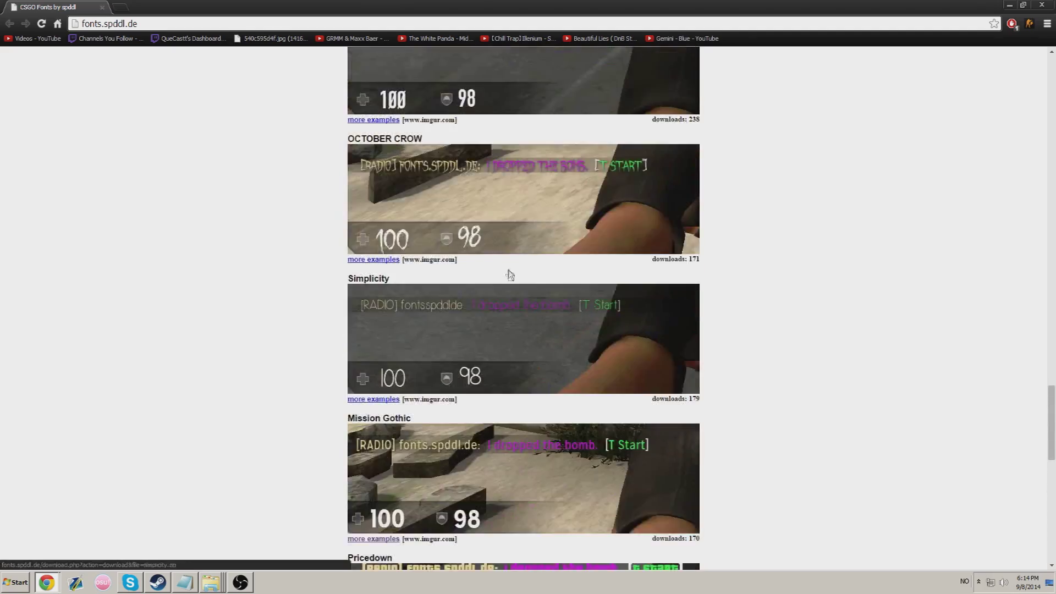
scroll(511, 275, "up", 20)
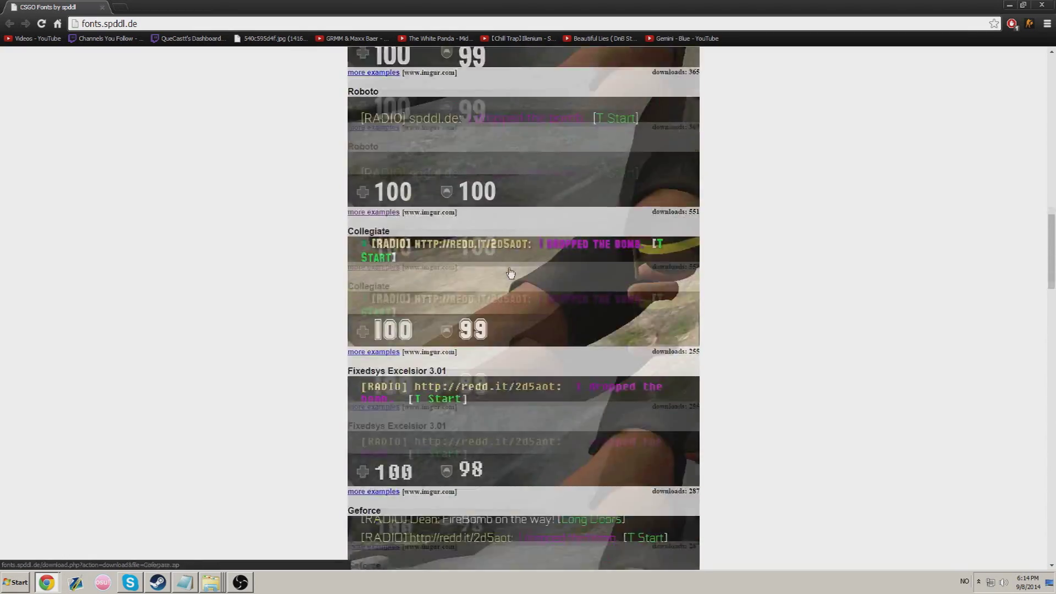
scroll(511, 273, "up", 13)
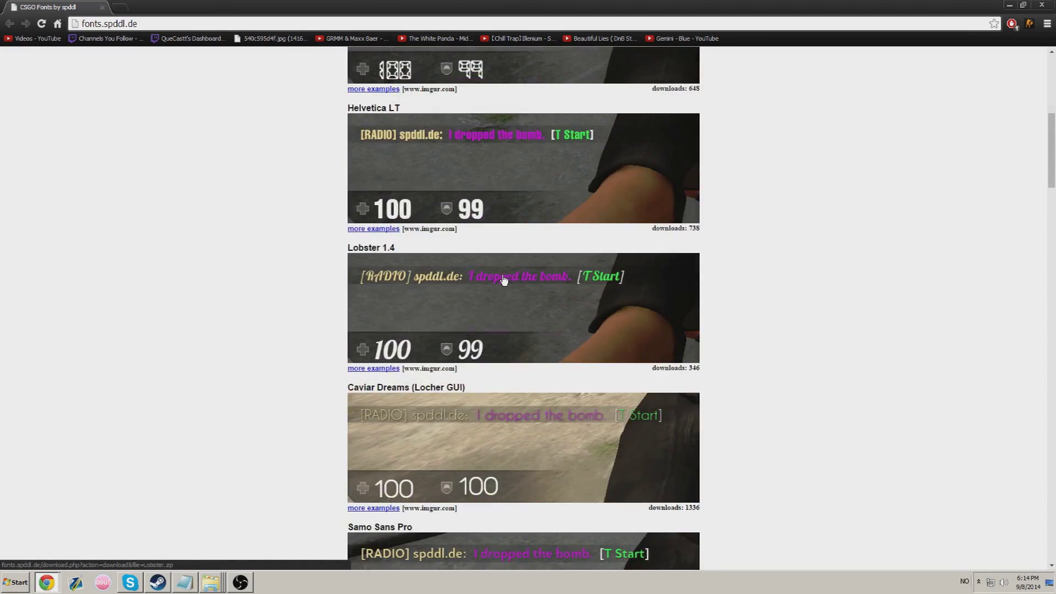
scroll(503, 280, "up", 5)
scroll(503, 279, "down", 8)
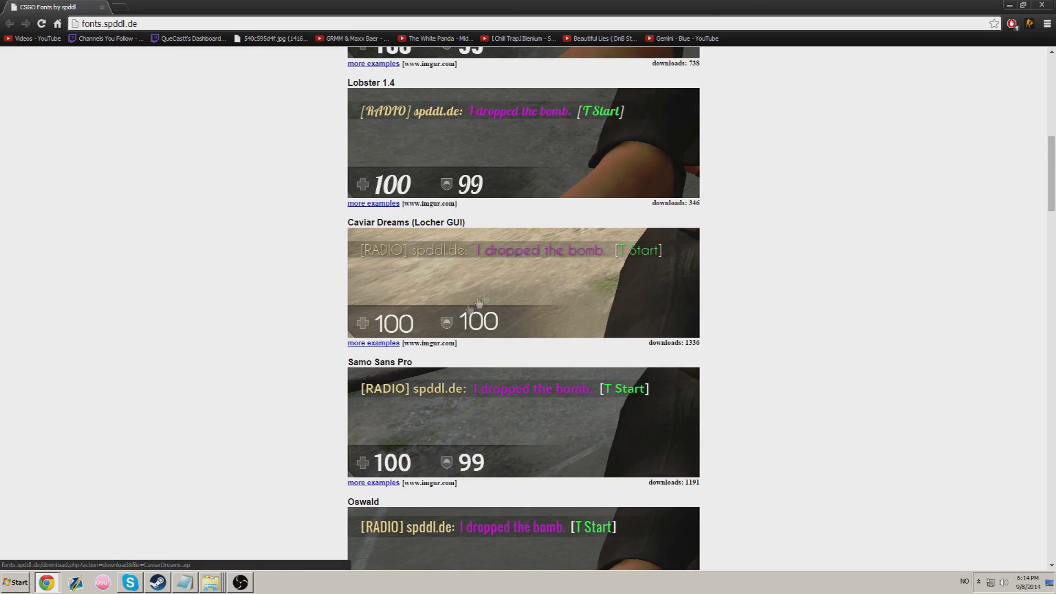
scroll(367, 355, "down", 1)
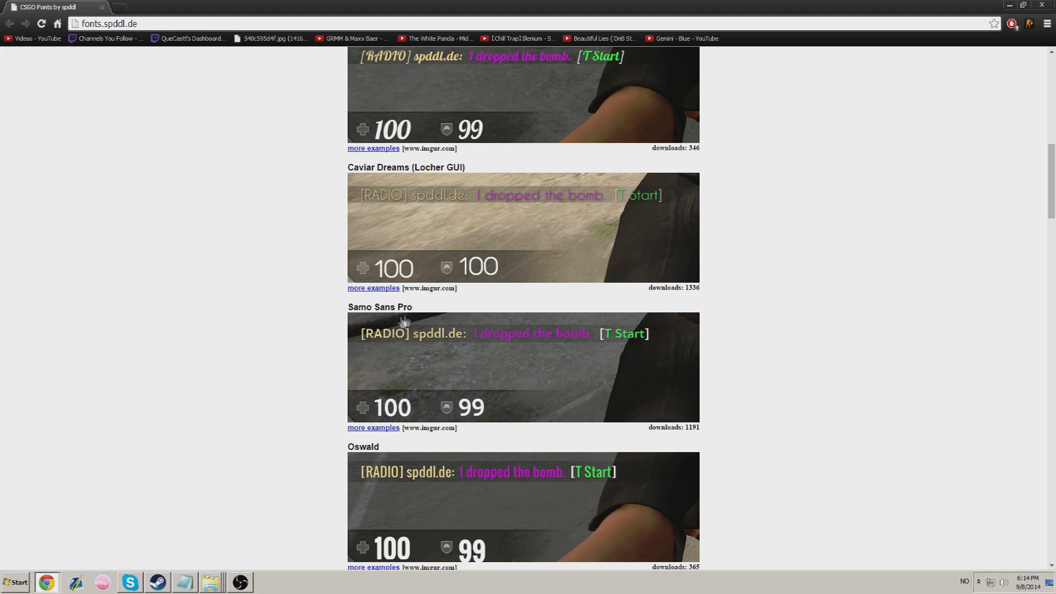
scroll(357, 310, "down", 1)
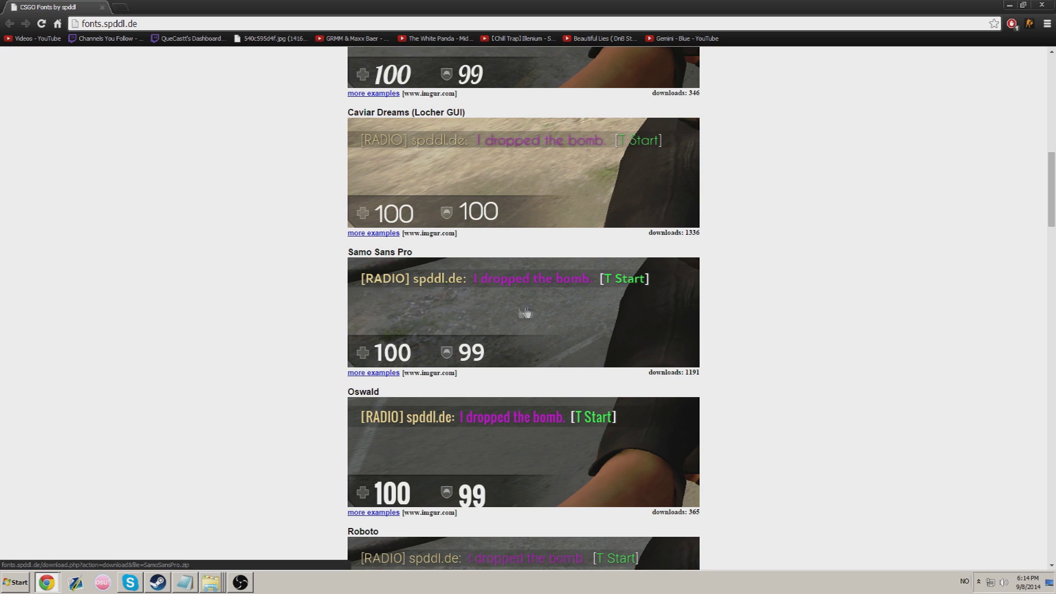
Step: Download SamoSansPro.zip, open it in WinRAR past the licence notice, and close Chrome
left_click(501, 323)
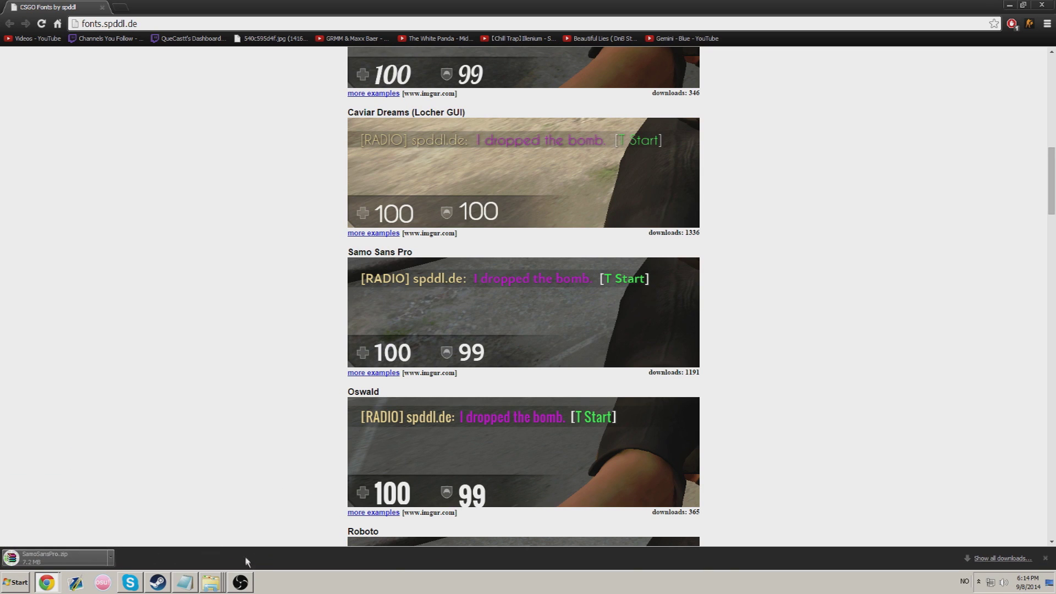
left_click(62, 557)
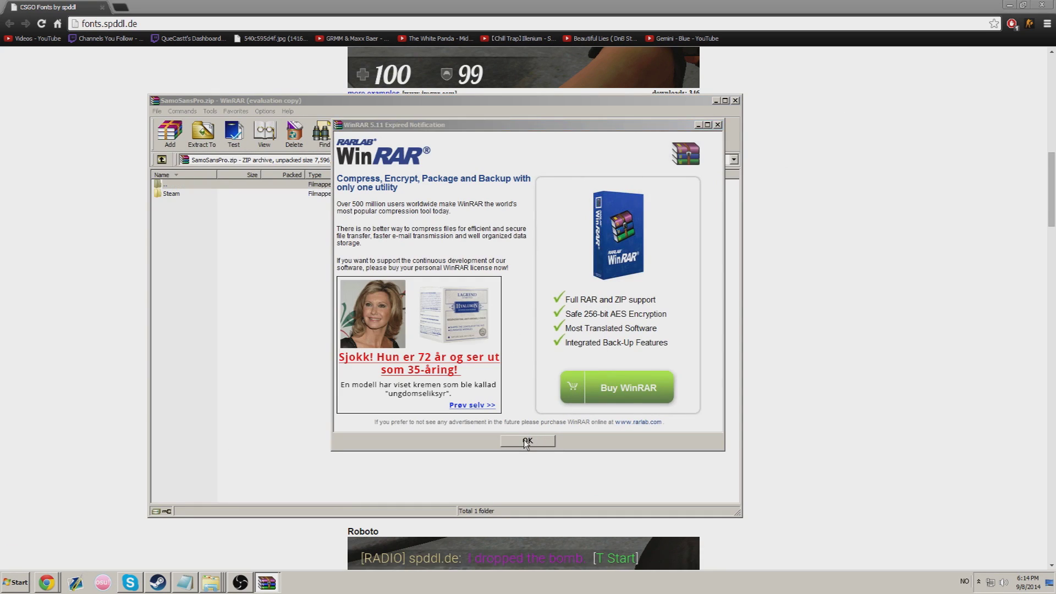
left_click(527, 442)
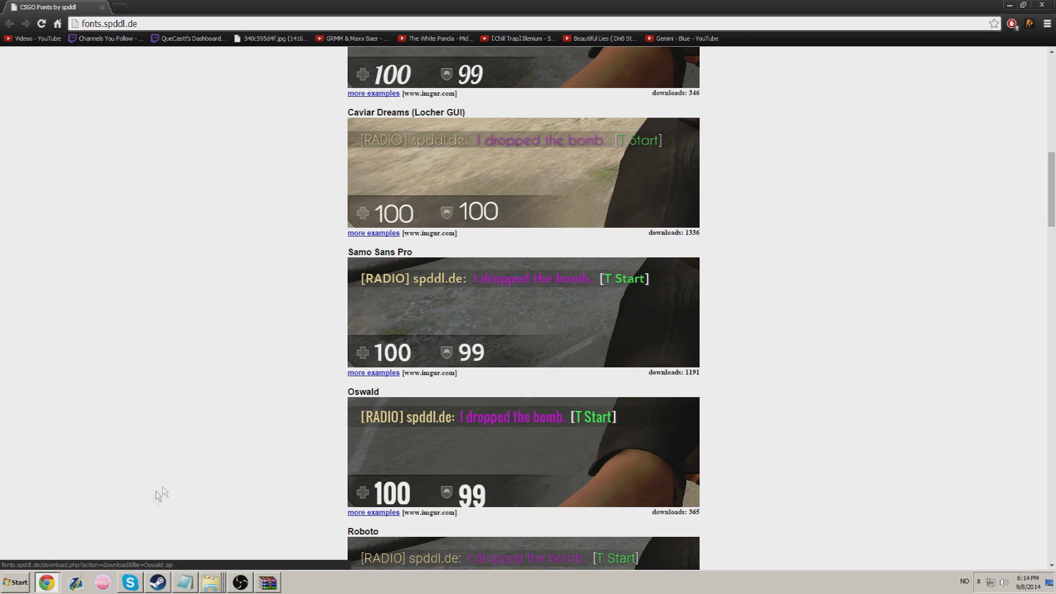
left_click(272, 586)
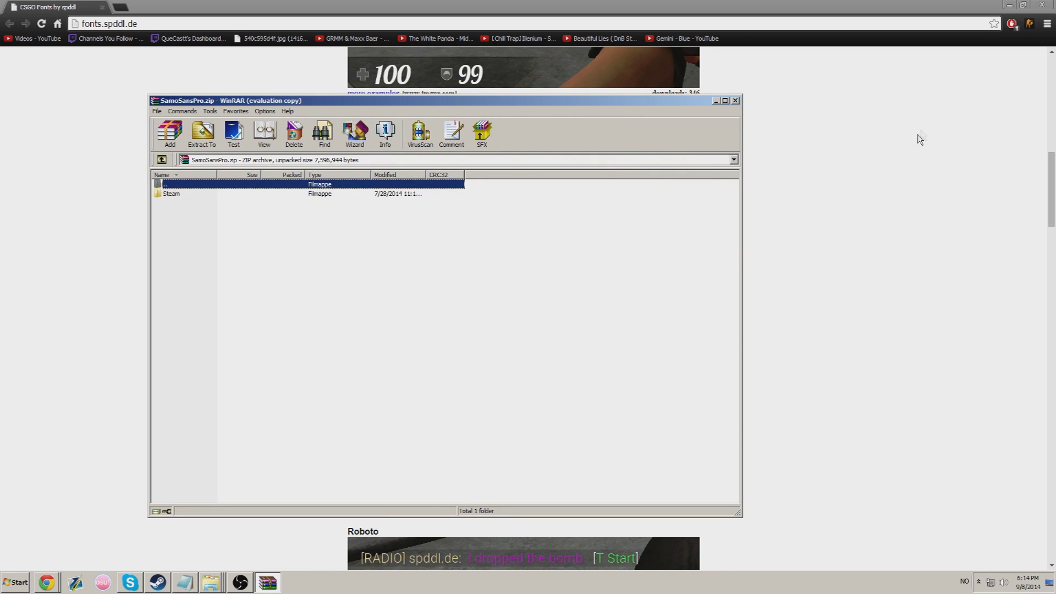
left_click(1046, 9)
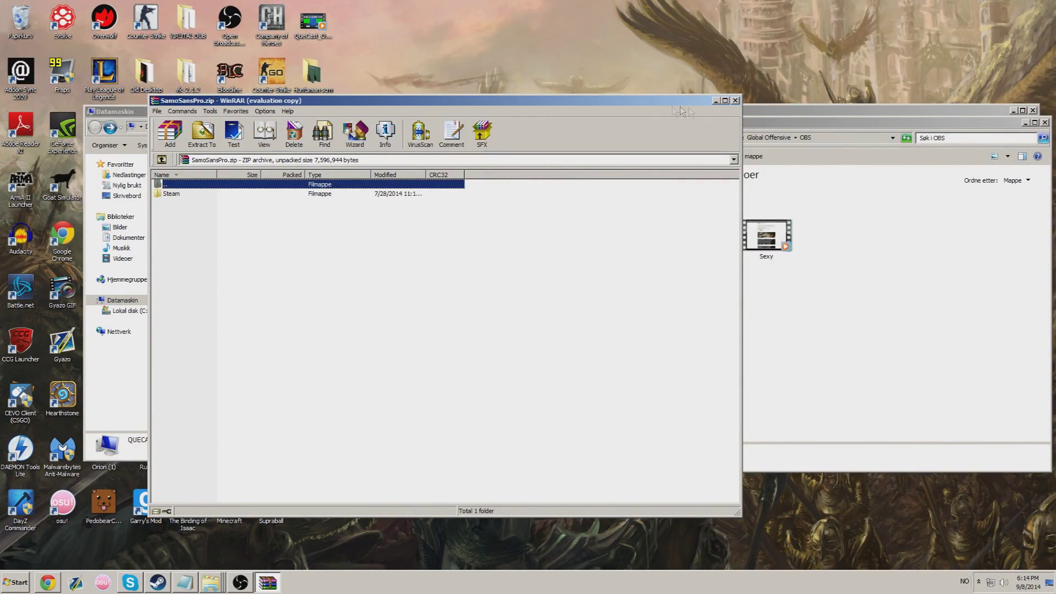
Step: Select the Steam folder in C:\Programfiler (x86) and the Steam folder inside the archive
left_click_drag(258, 105, 673, 92)
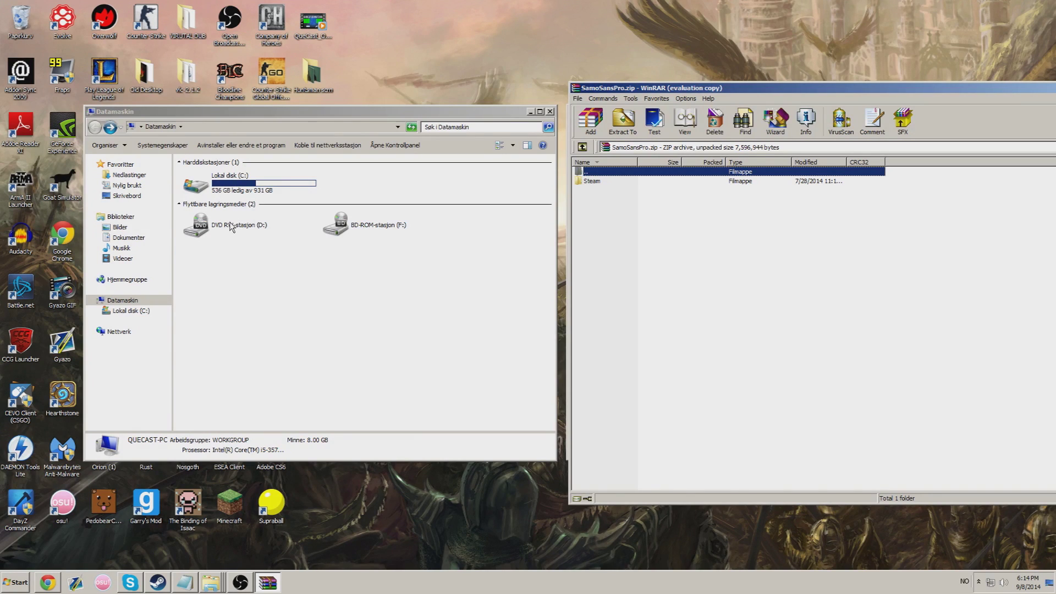
double_click(232, 192)
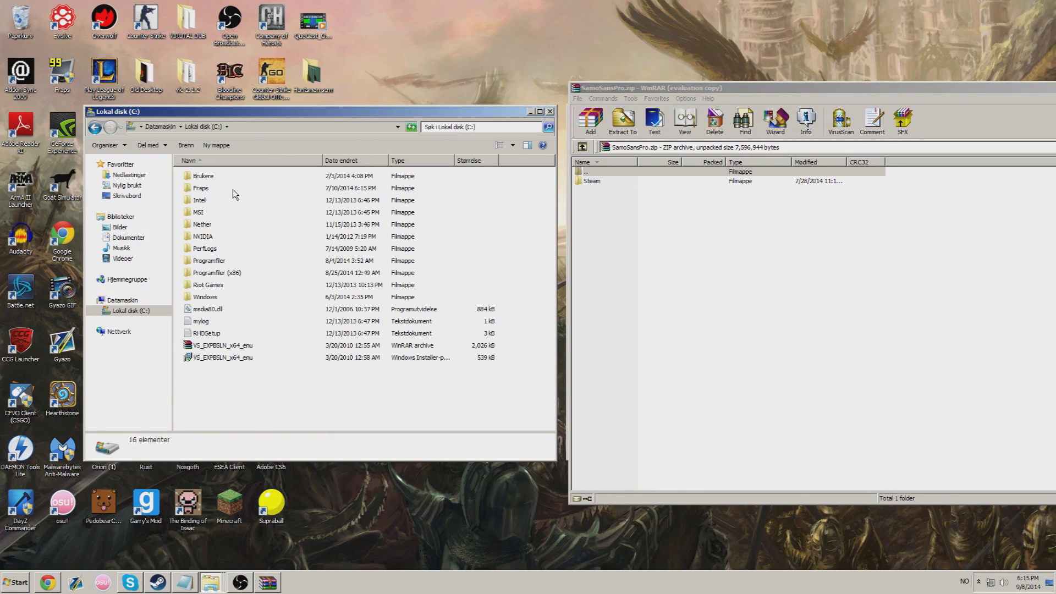
double_click(230, 273)
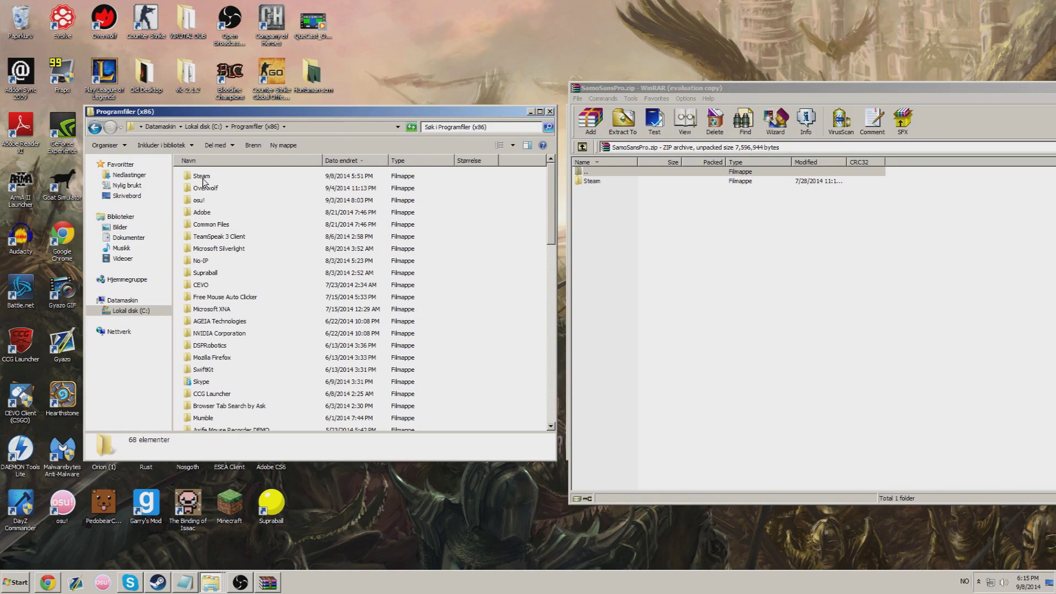
left_click(200, 177)
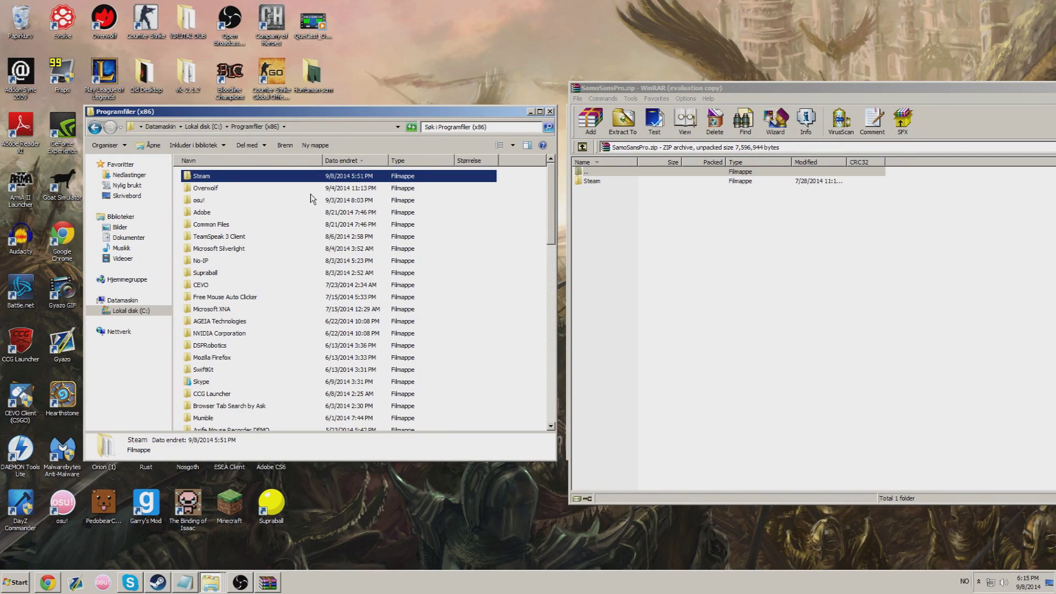
left_click(602, 211)
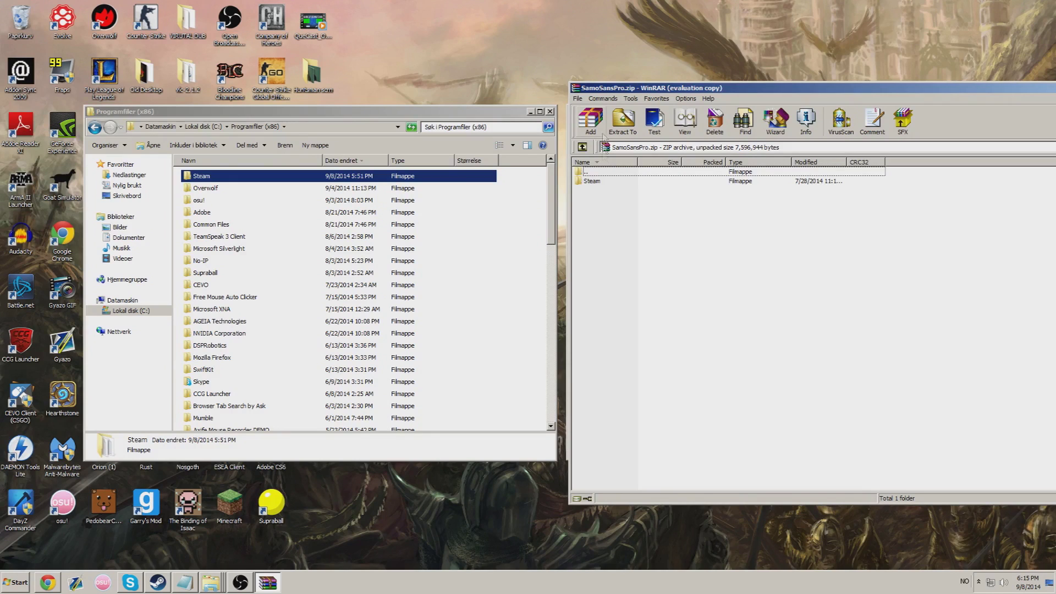
left_click(591, 183)
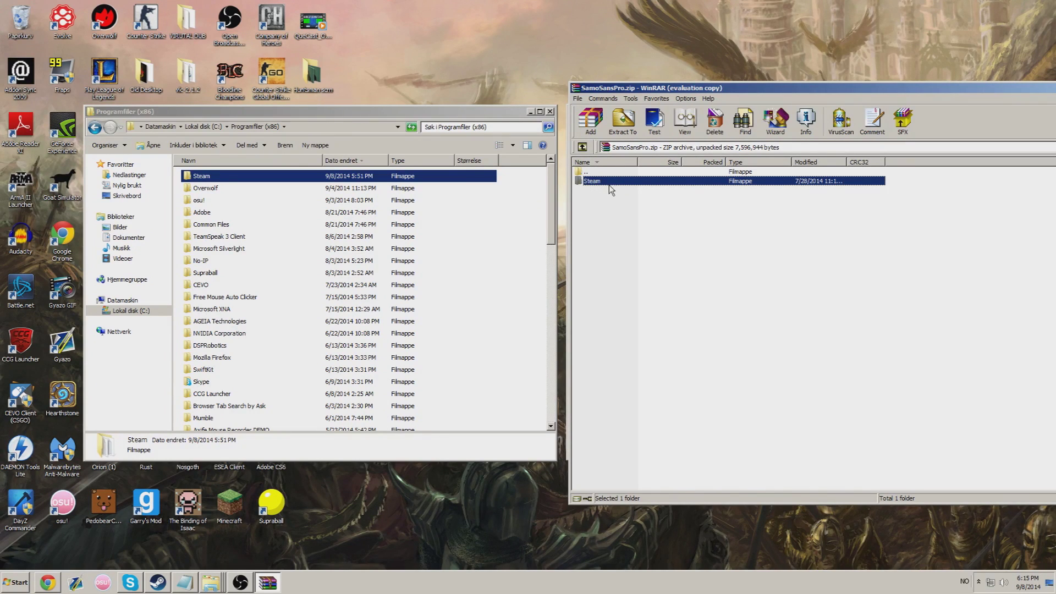
Step: Merge the archive's Steam folder into Programfiler (x86), keeping fontlib_spddl.swf, then launch CS:GO
left_click_drag(596, 183, 518, 209)
left_click_drag(518, 209, 519, 212)
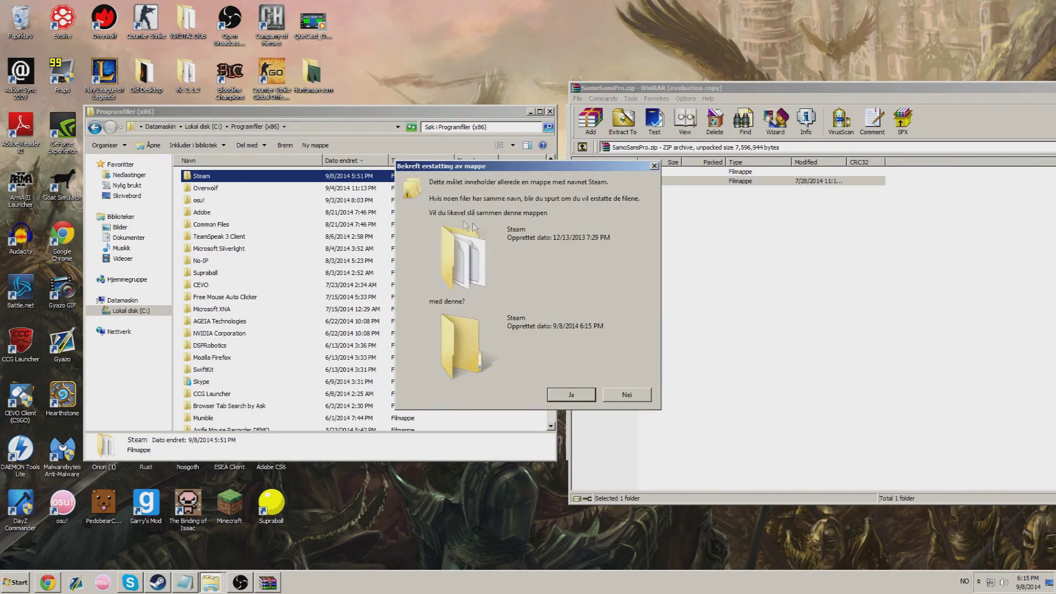
left_click(575, 395)
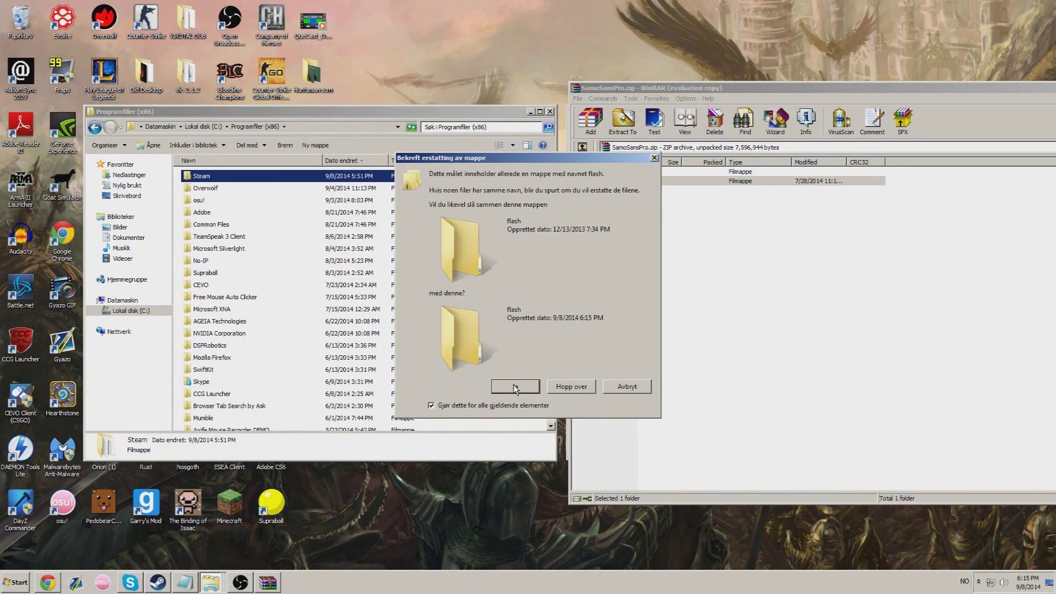
left_click(516, 387)
left_click(497, 398)
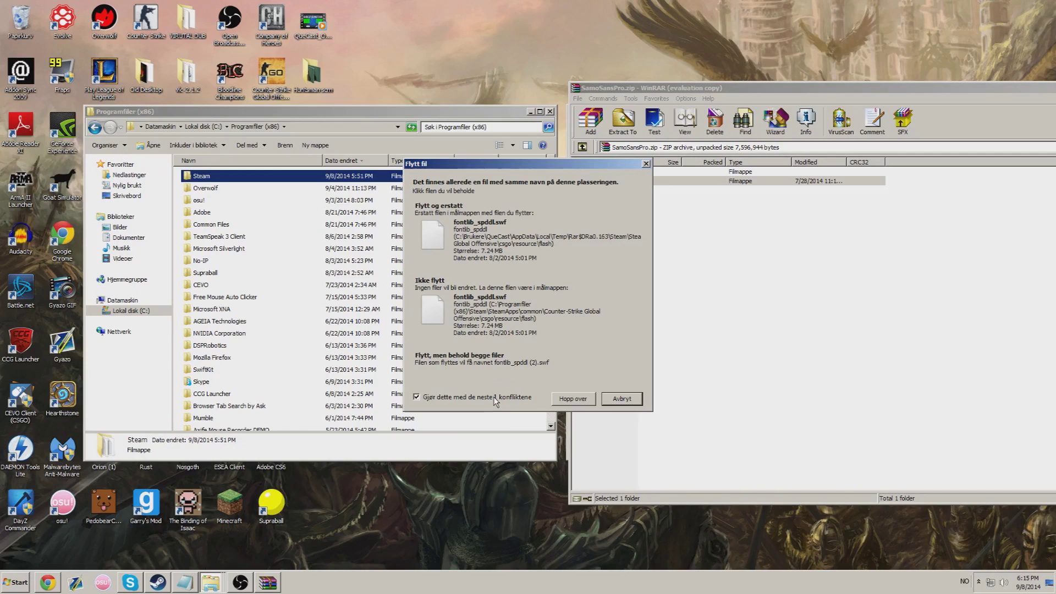
left_click(476, 316)
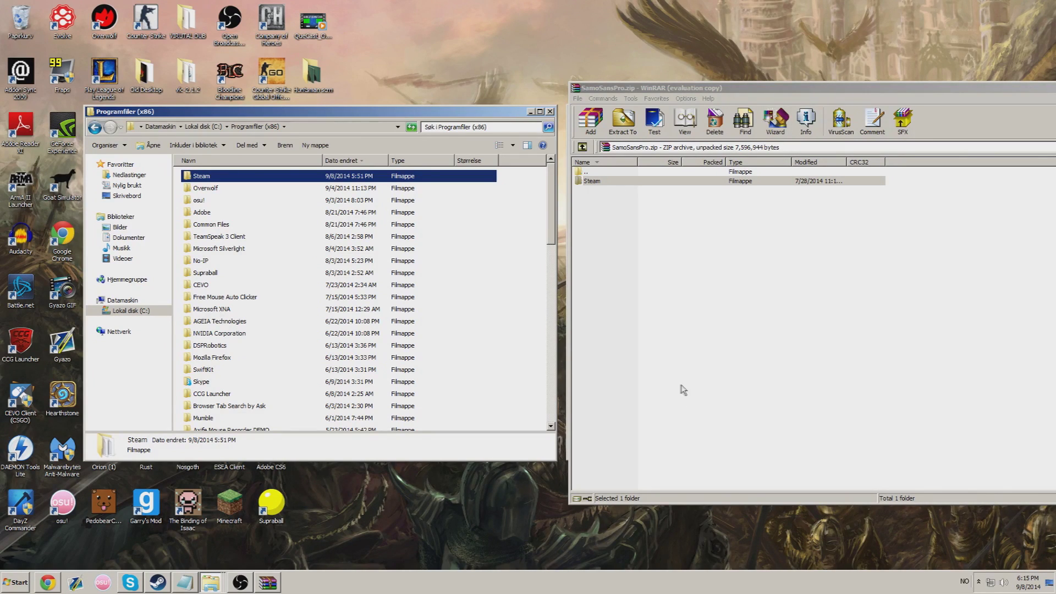
double_click(274, 78)
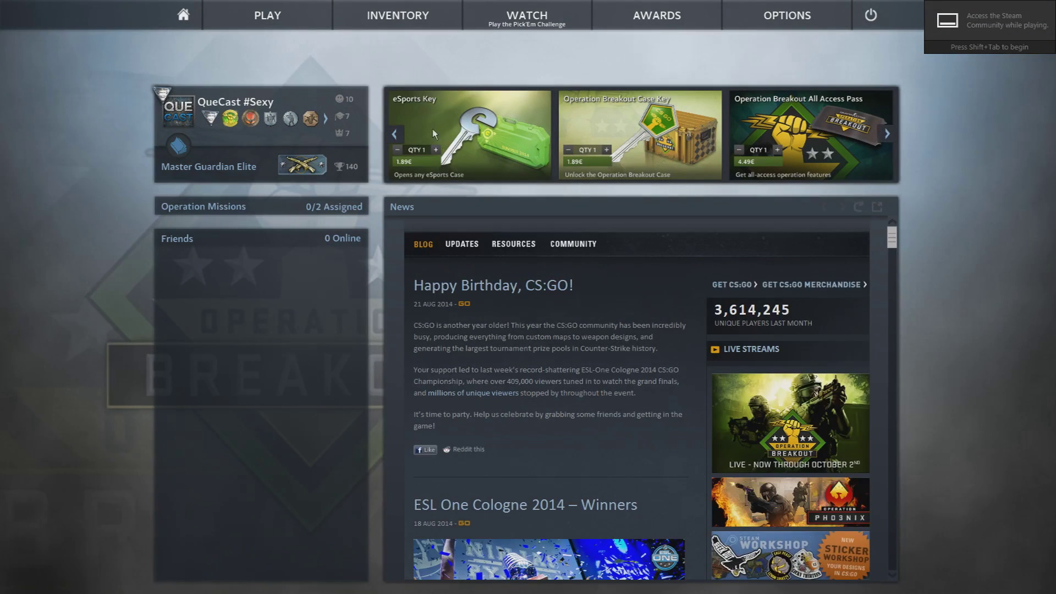
Step: Open the CS:GO inventory, page ahead, and dismiss the overlay opened by selling a Tec-9
left_click(397, 16)
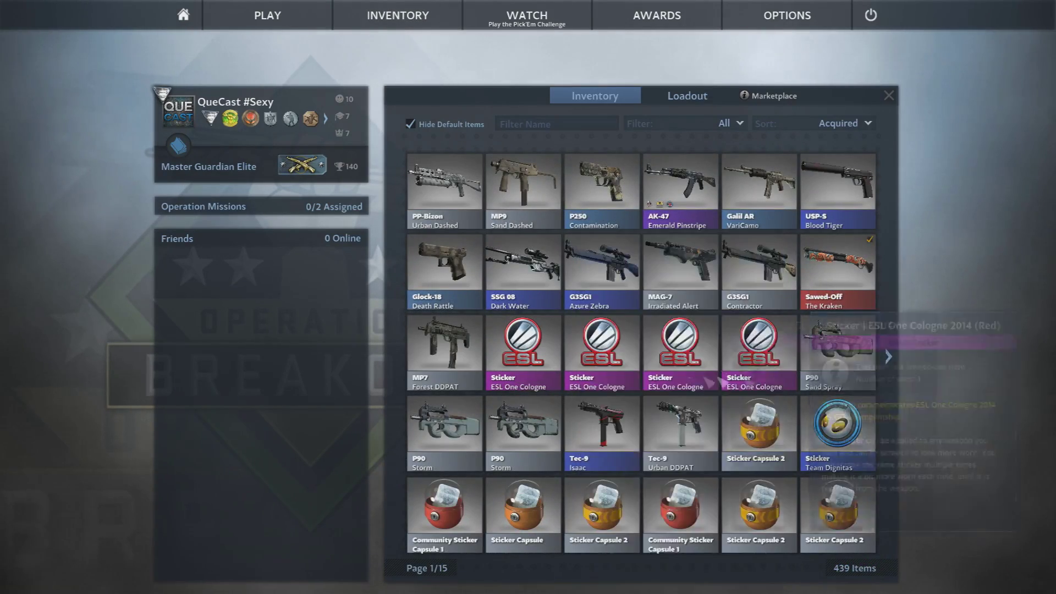
left_click(888, 360)
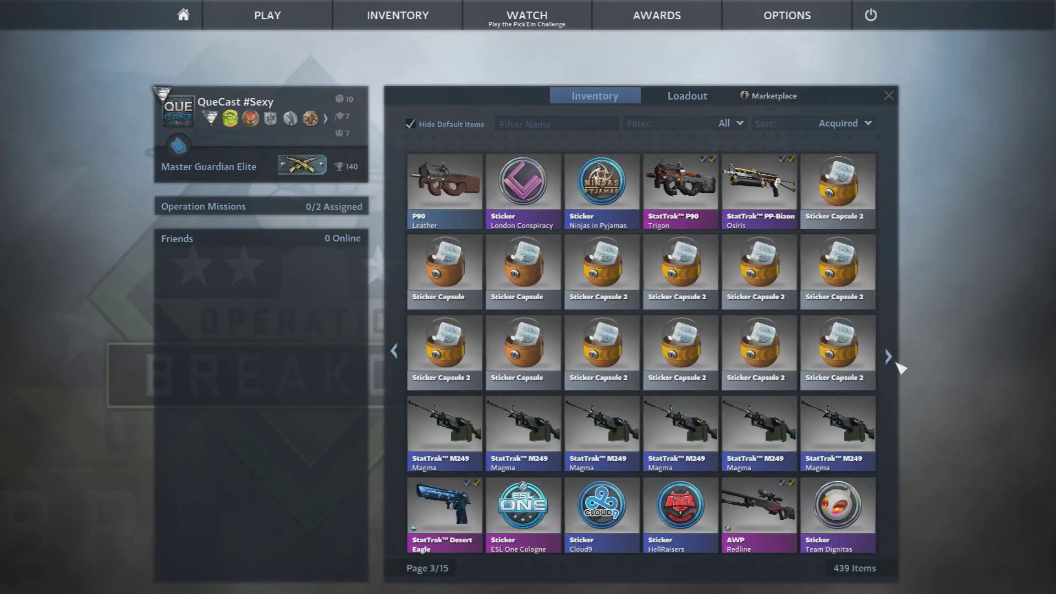
left_click(897, 364)
right_click(540, 208)
left_click(567, 328)
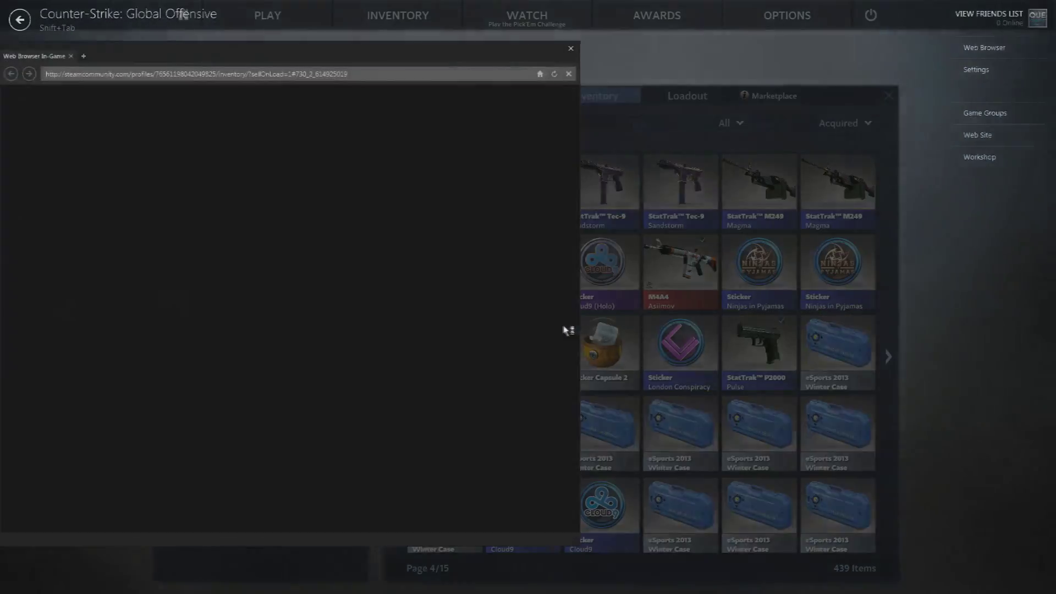
key("shift+Tab")
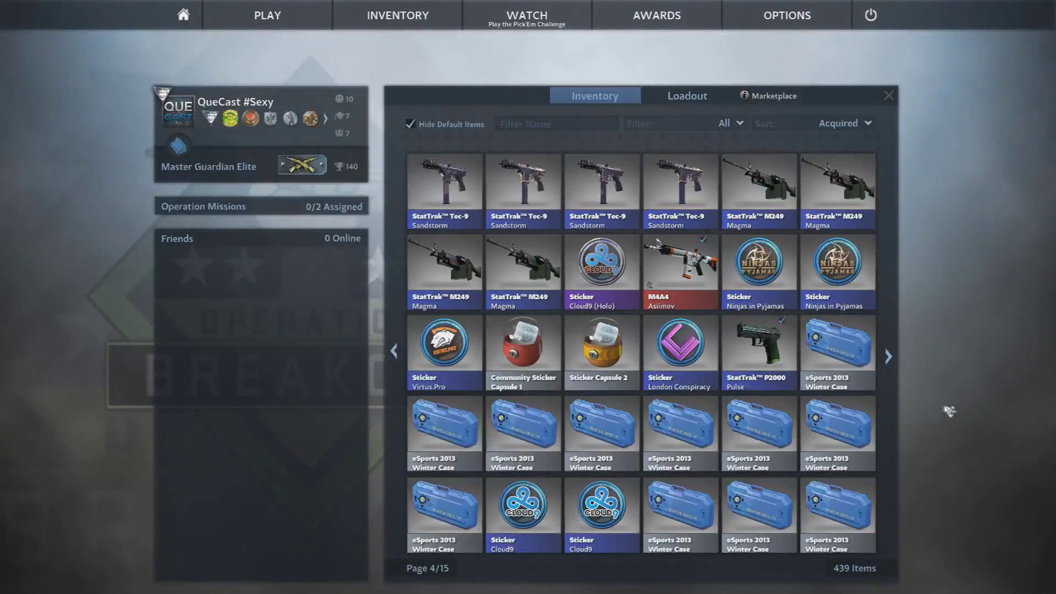
Step: Page through the 439-item inventory to page 11 of 15
left_click(894, 387)
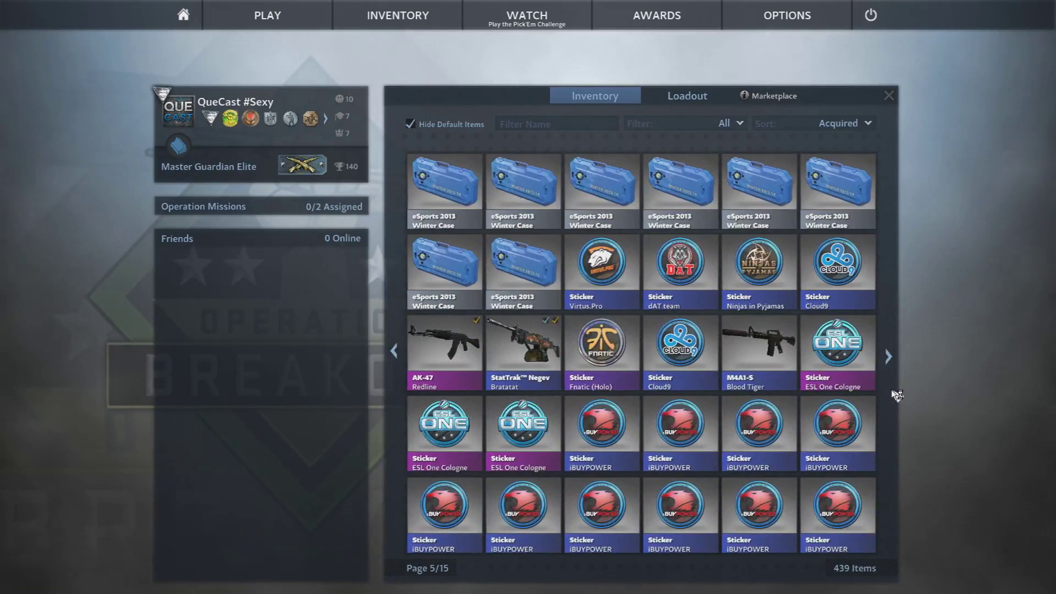
left_click(898, 395)
left_click(898, 395)
left_click(898, 395)
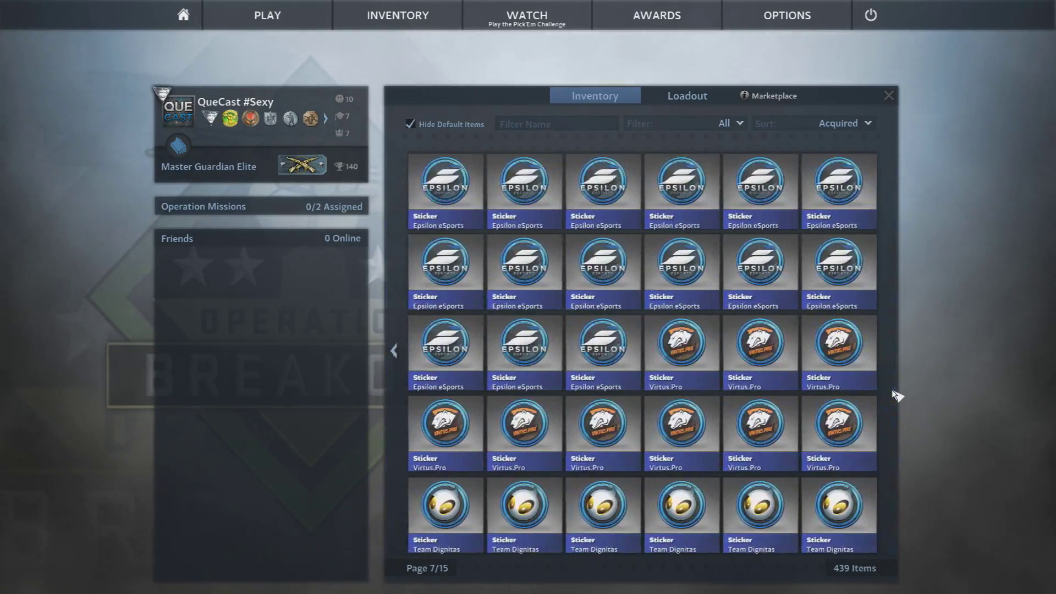
scroll(896, 395, "down", 2)
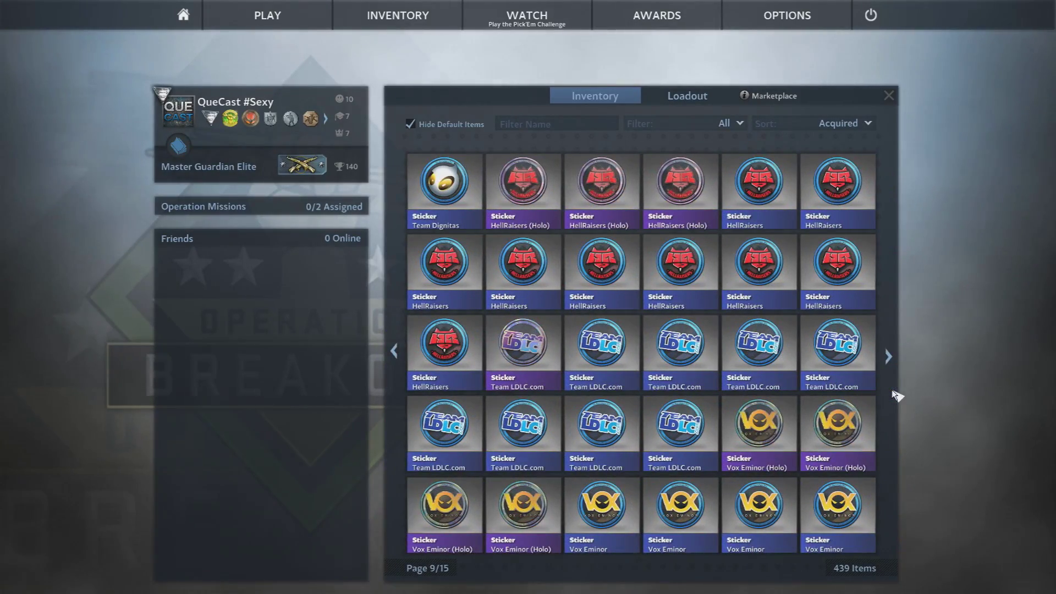
left_click(896, 435)
left_click(897, 437)
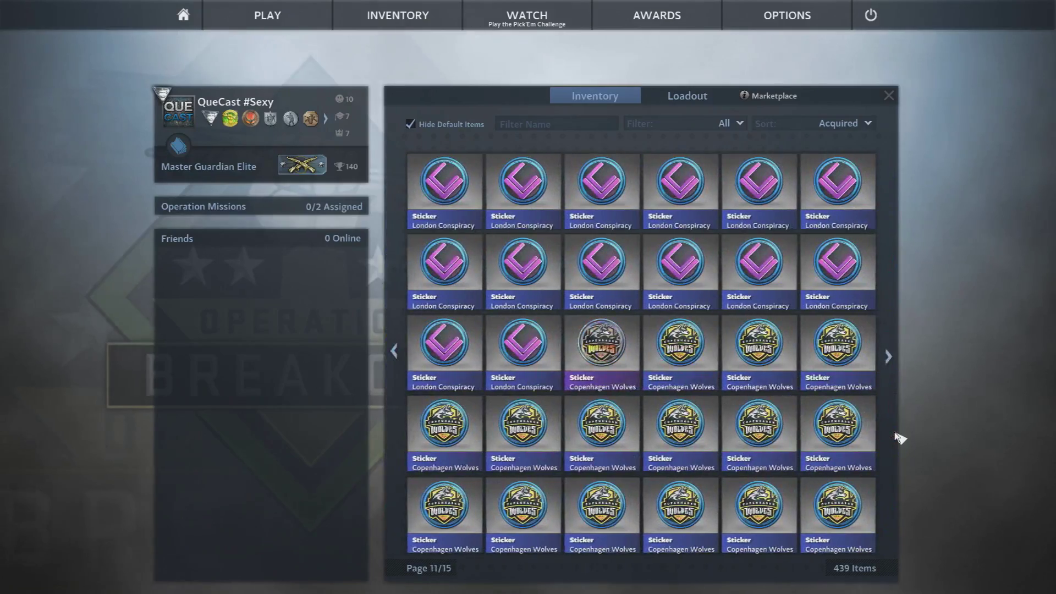